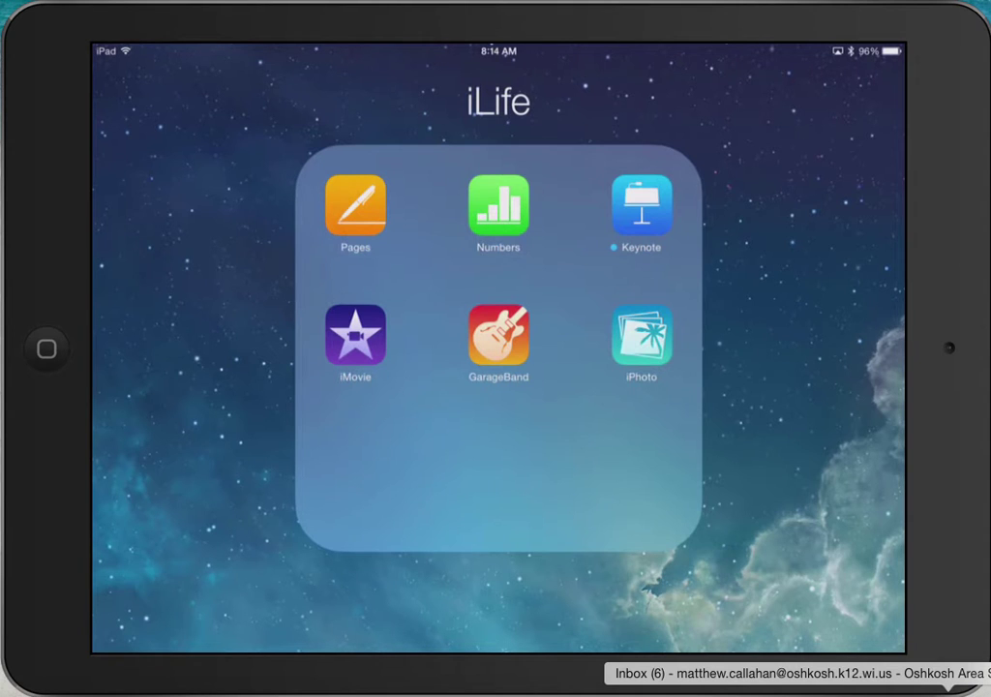
Open iMovie and start a new movie project.
{"action": "left_click", "coordinate": [357, 336]}
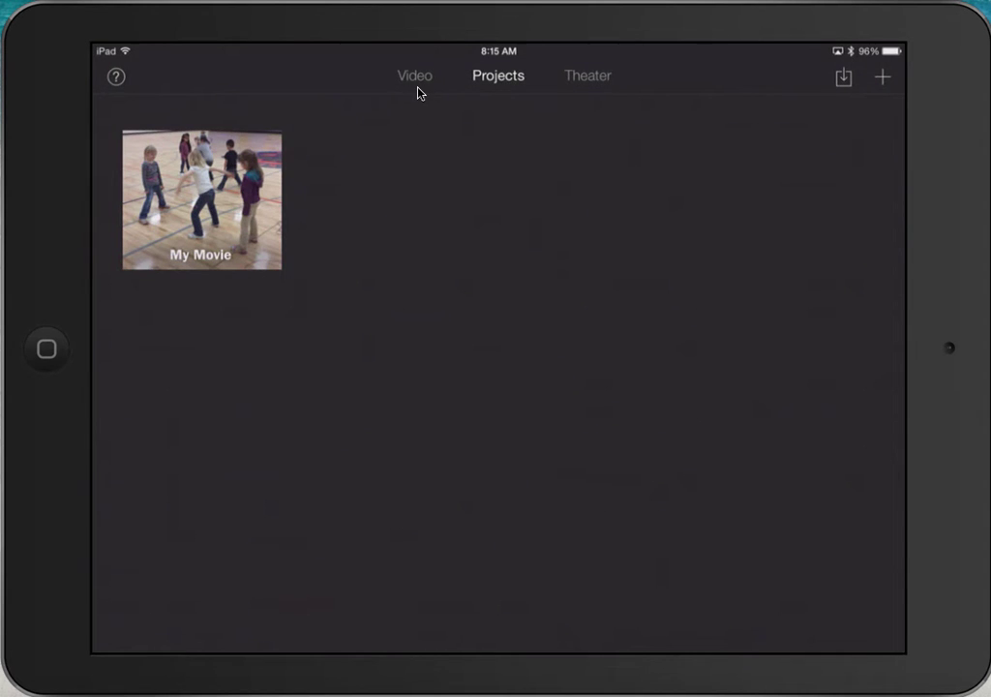
{"action": "left_click", "coordinate": [881, 79]}
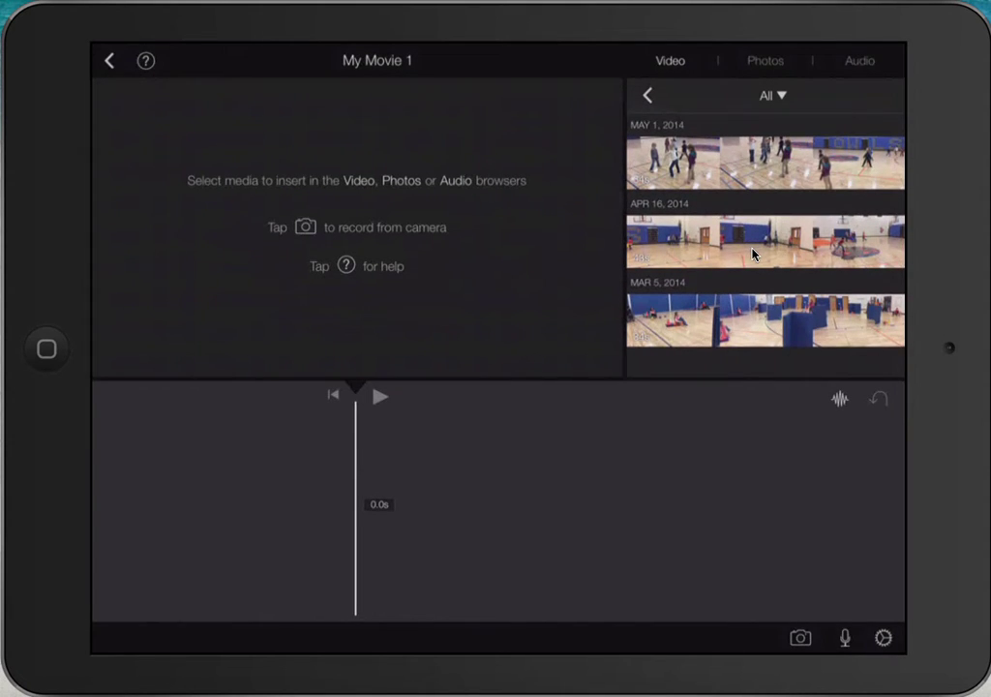
Browse the full photo library and the audio sources available for the new movie.
{"action": "left_click", "coordinate": [765, 60]}
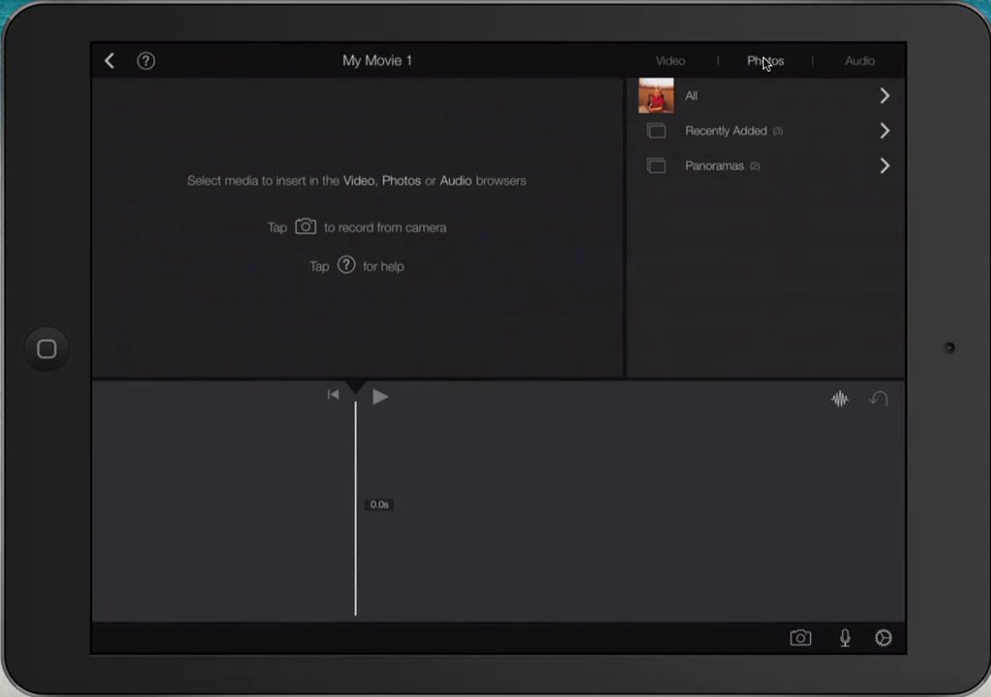
{"action": "left_click", "coordinate": [765, 96]}
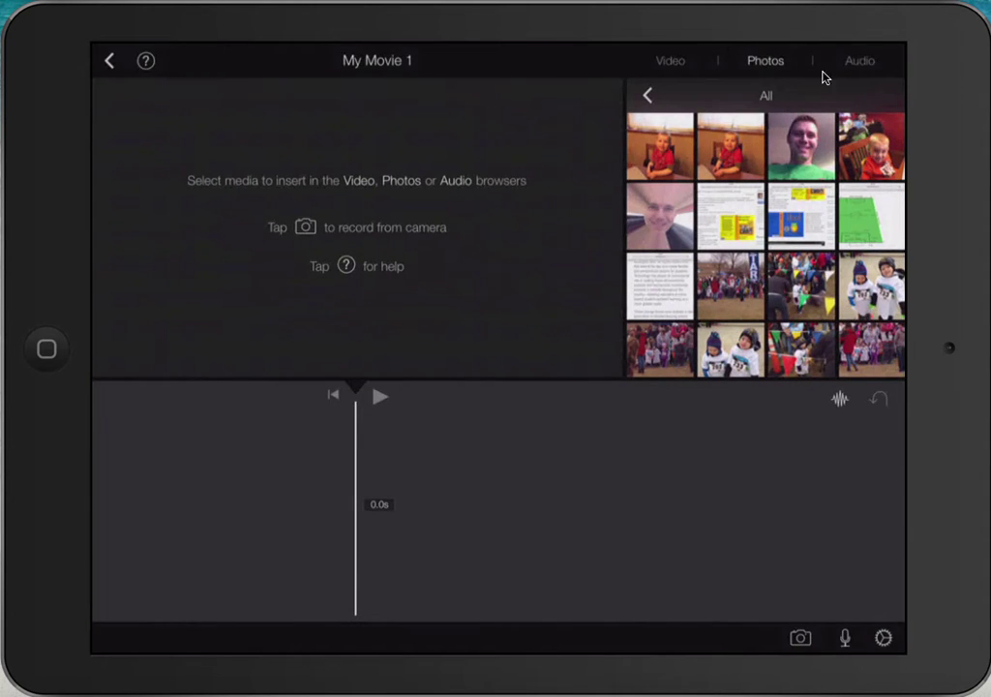
{"action": "left_click", "coordinate": [856, 64]}
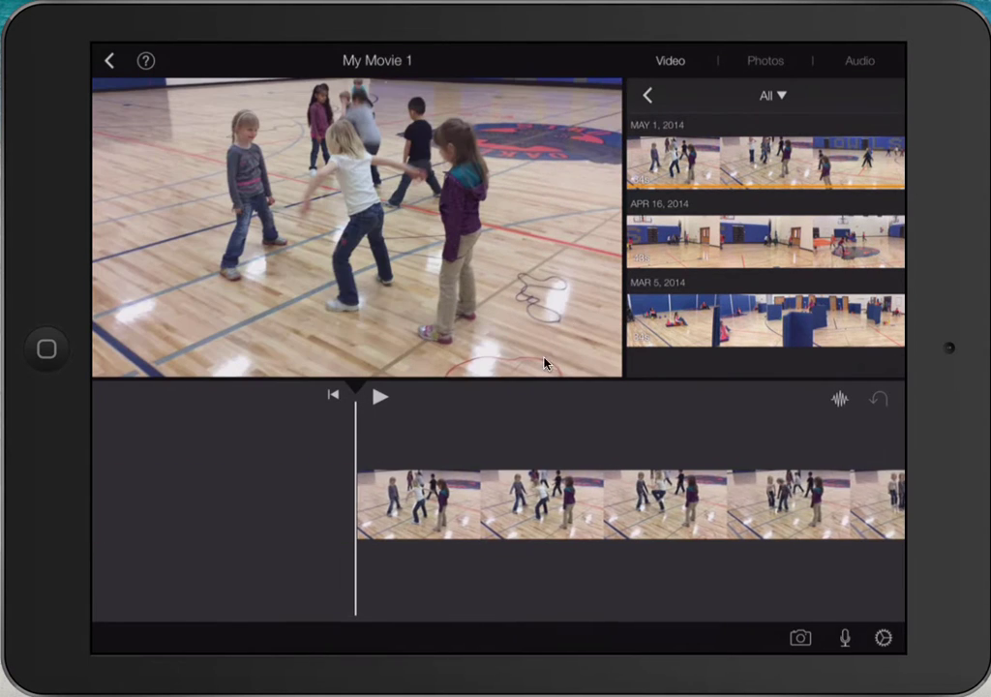
Select the gym clip in the timeline and review its speed and volume settings.
{"action": "left_click", "coordinate": [465, 496]}
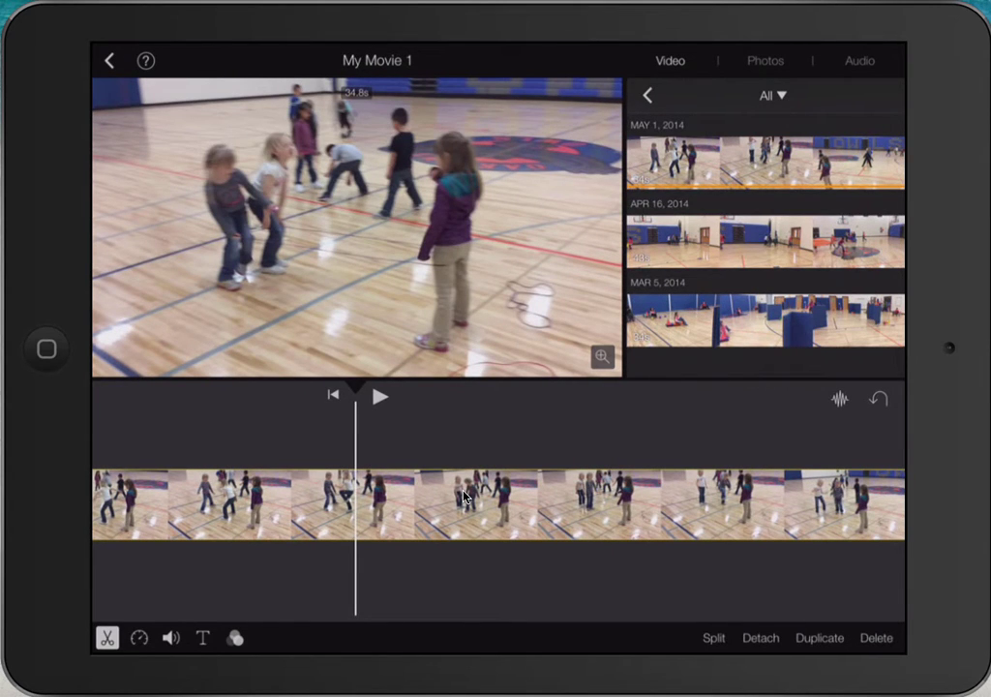
{"action": "left_click", "coordinate": [140, 639]}
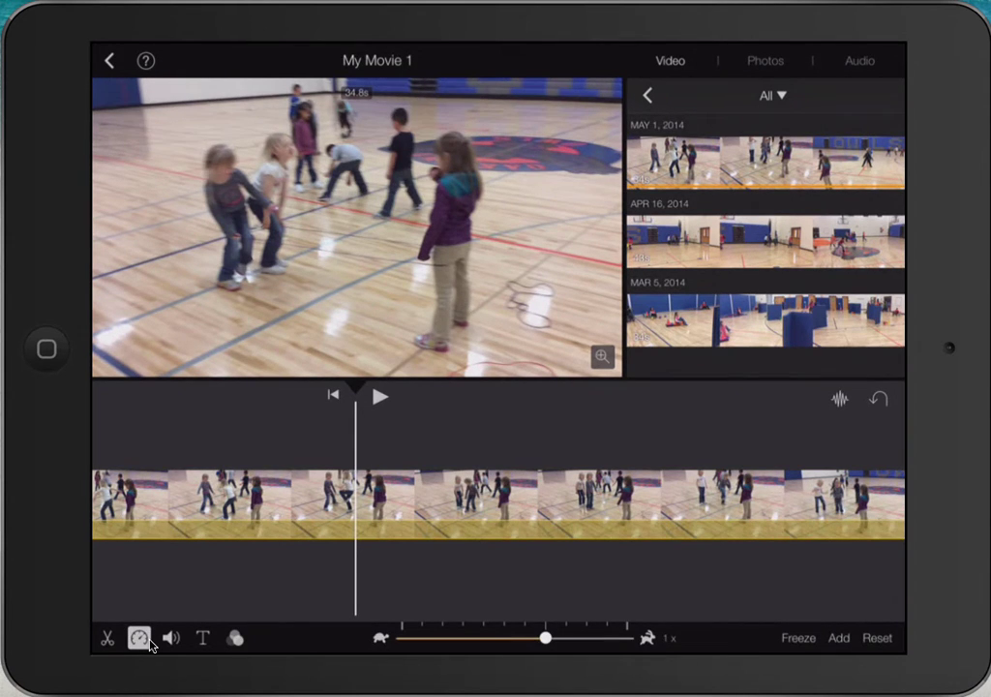
{"action": "left_click", "coordinate": [170, 638]}
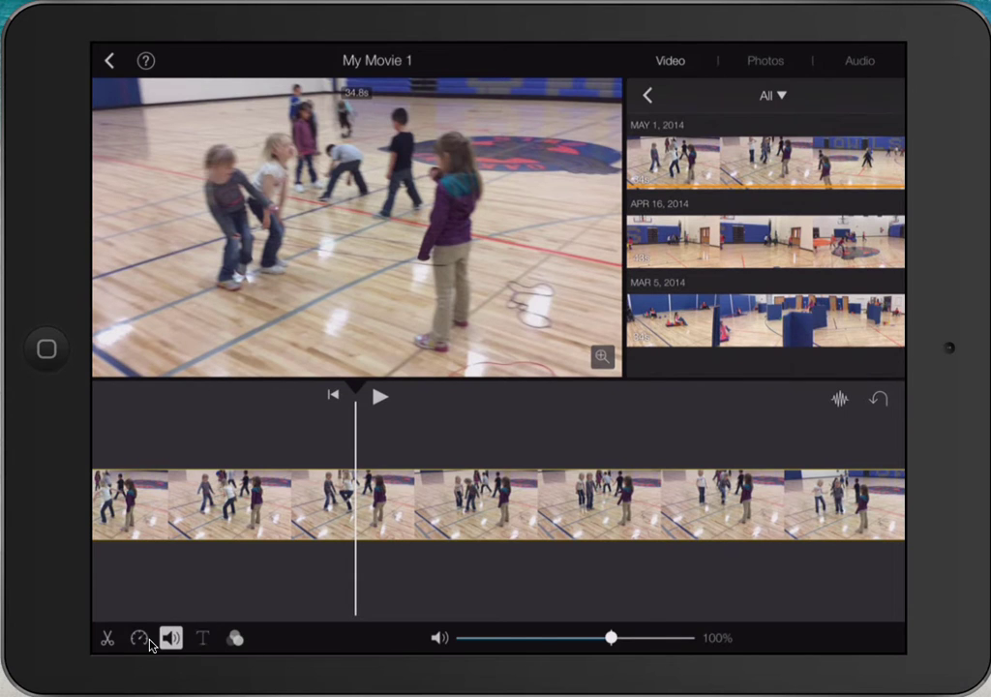
Add a centered Gravity-style title reading "Happy Thursday!" to the gym clip.
{"action": "left_click", "coordinate": [203, 638]}
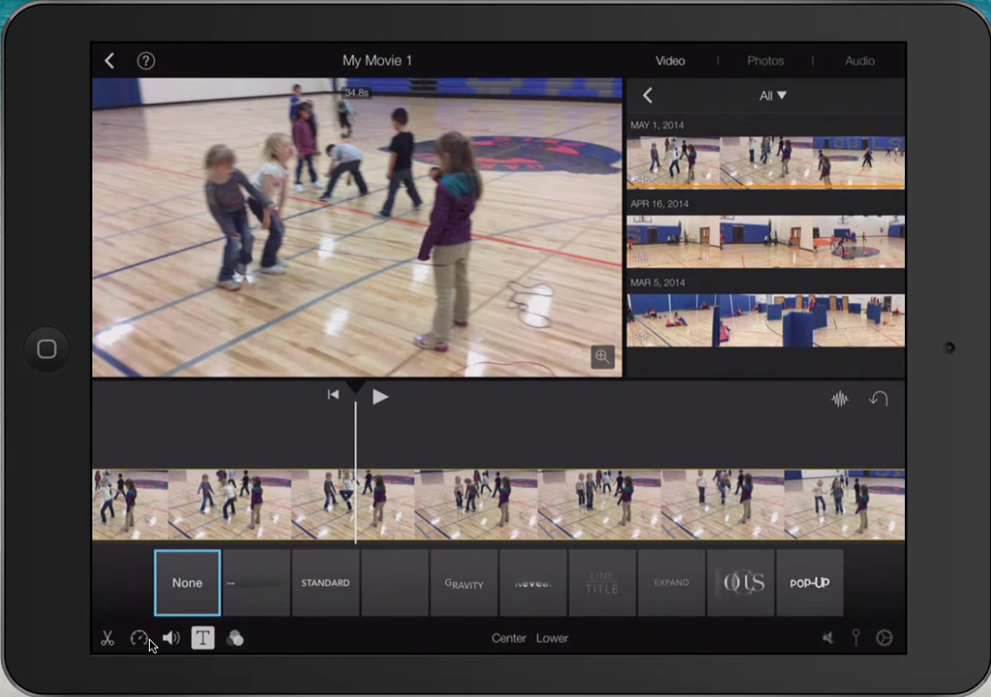
{"action": "left_click", "coordinate": [463, 582]}
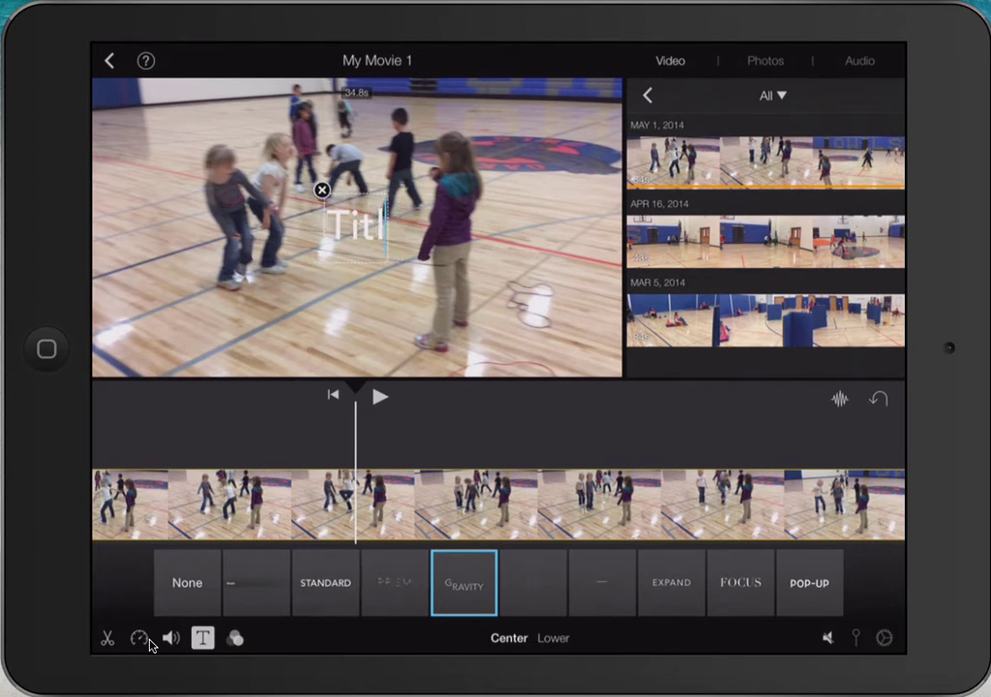
{"action": "type", "text": "Ha"}
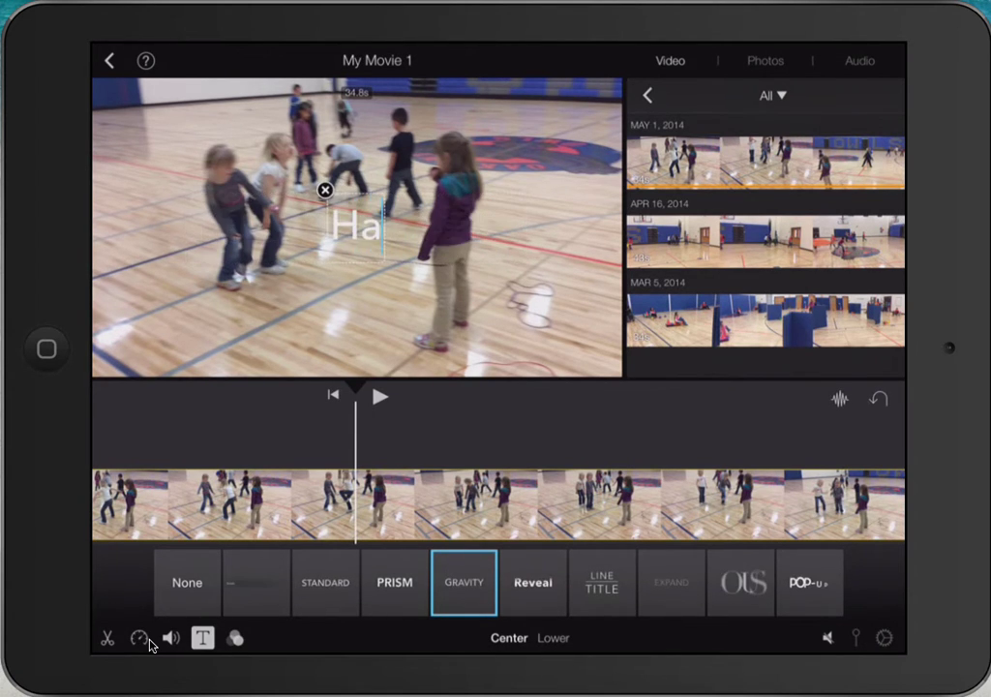
{"action": "type", "text": "ppy Thursday!"}
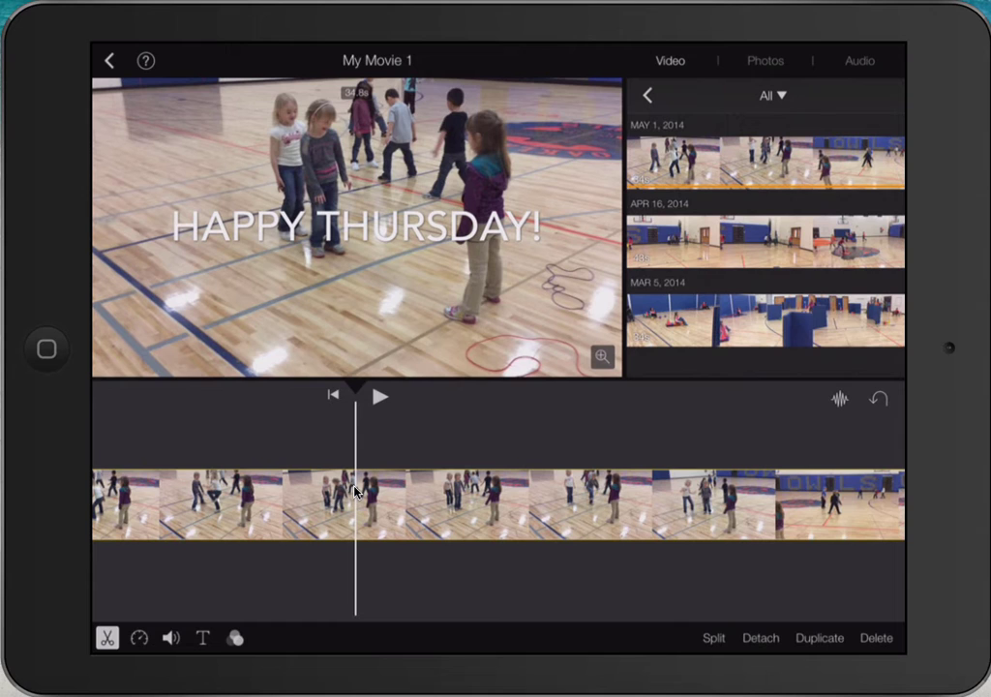
Split the gym clip around a short middle section and delete that section.
{"action": "key", "text": "super+b"}
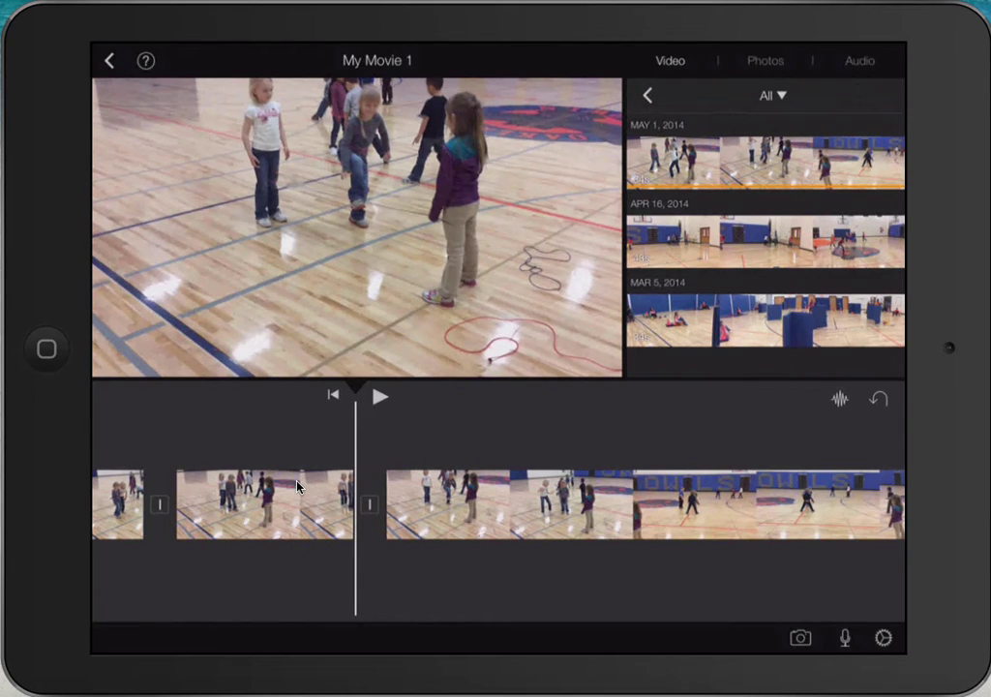
{"action": "left_click", "coordinate": [297, 486]}
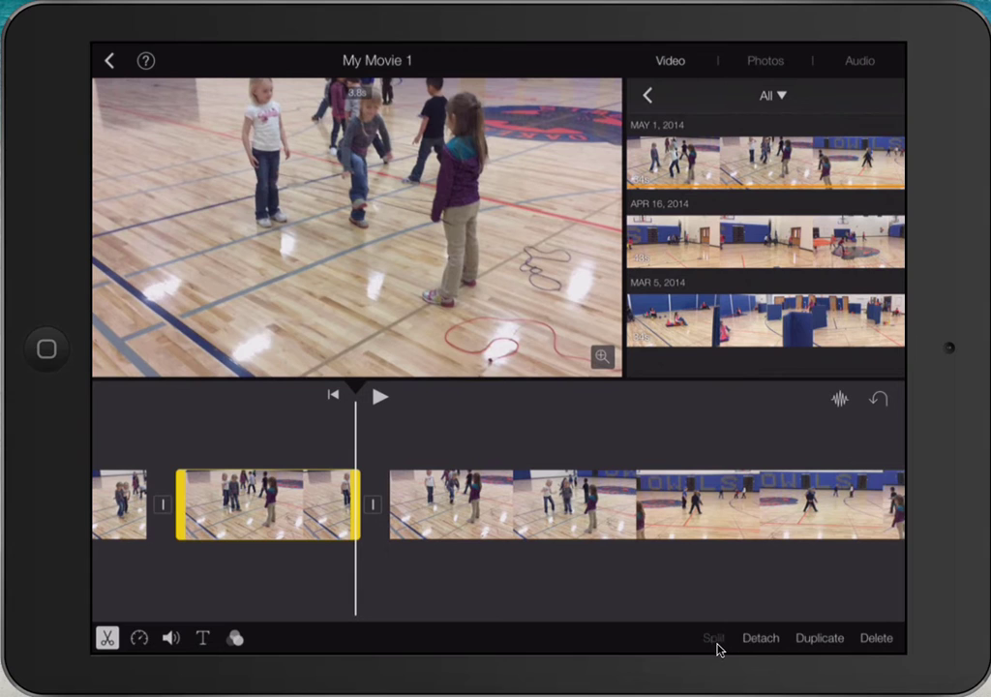
{"action": "left_click", "coordinate": [877, 640]}
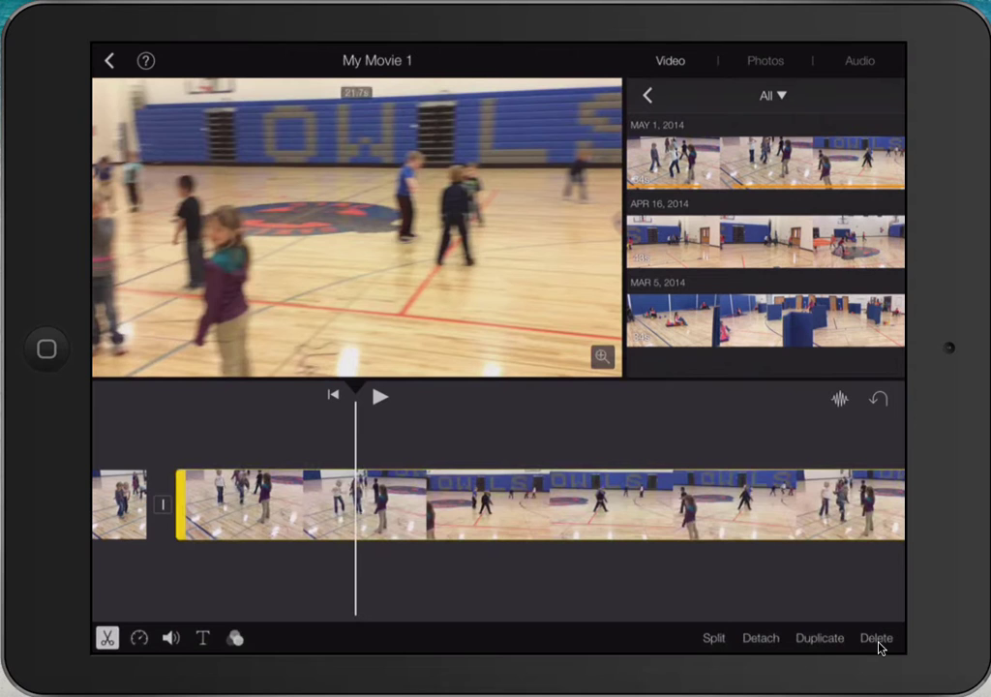
Split the remaining gym footage where the blue OWLS wall comes into view.
{"action": "left_click", "coordinate": [708, 651]}
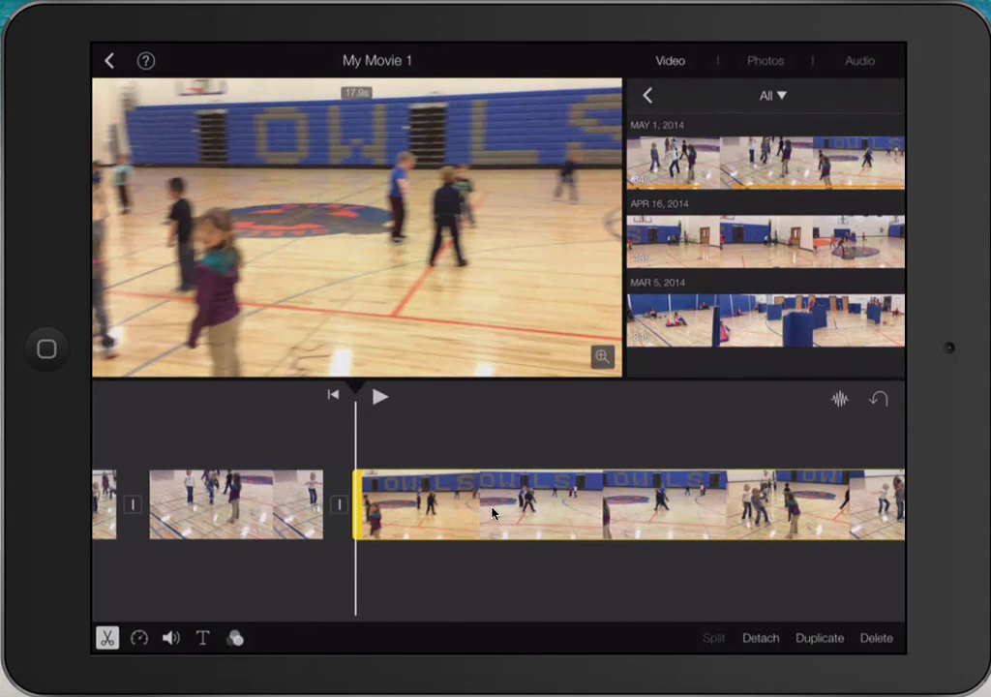
{"action": "scroll", "coordinate": [492, 514], "scroll_direction": "right", "scroll_amount": 10}
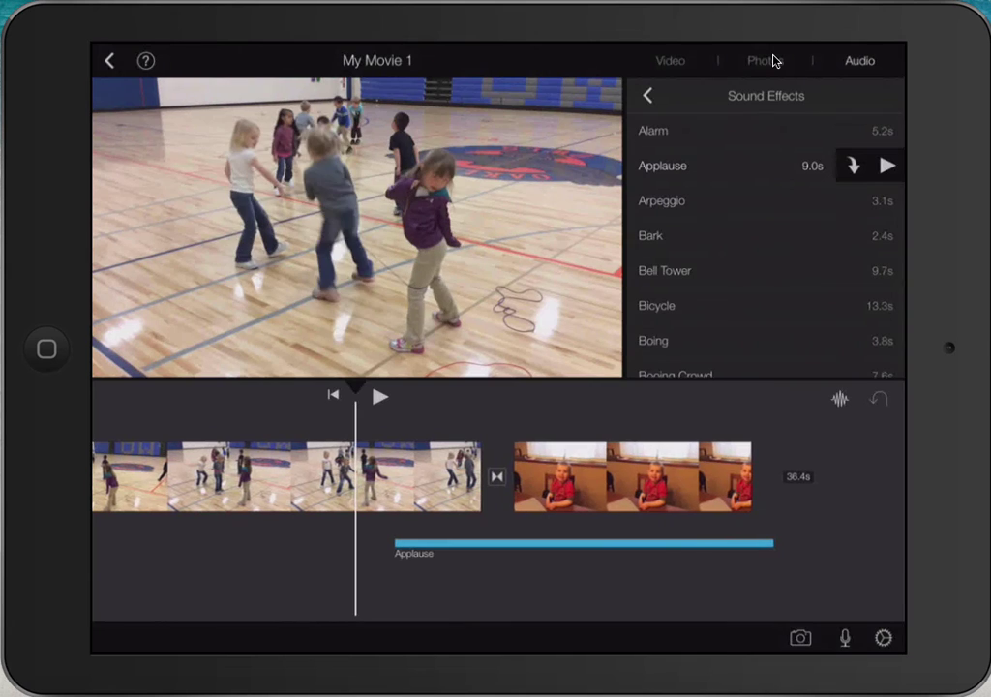
Change the transition between the last gym clip and the photo to Fade and preview it.
{"action": "left_click", "coordinate": [377, 397]}
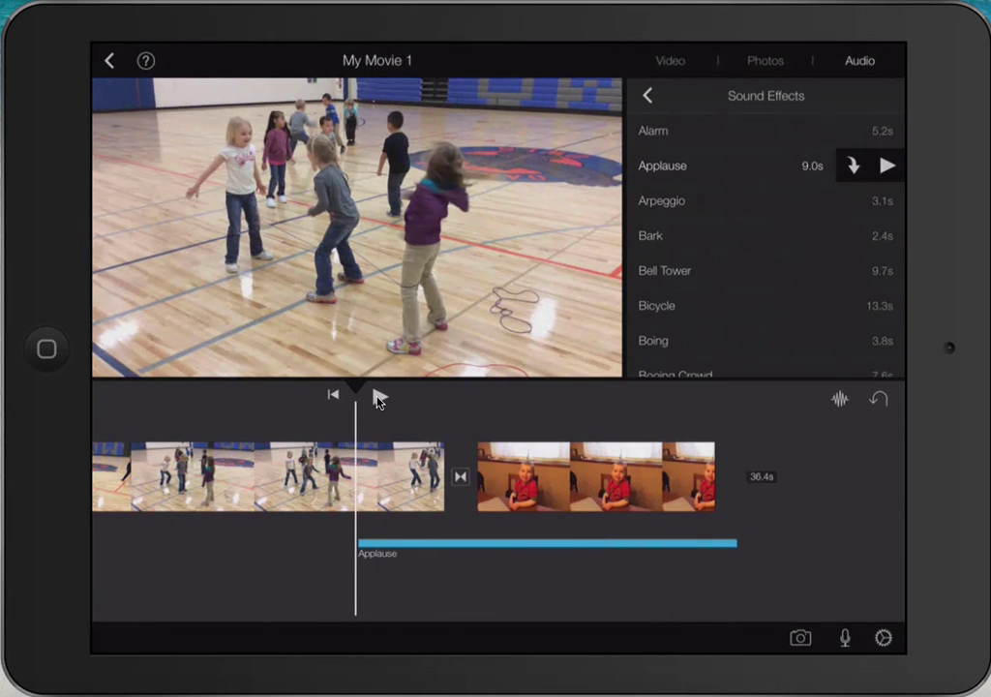
{"action": "left_click", "coordinate": [461, 478]}
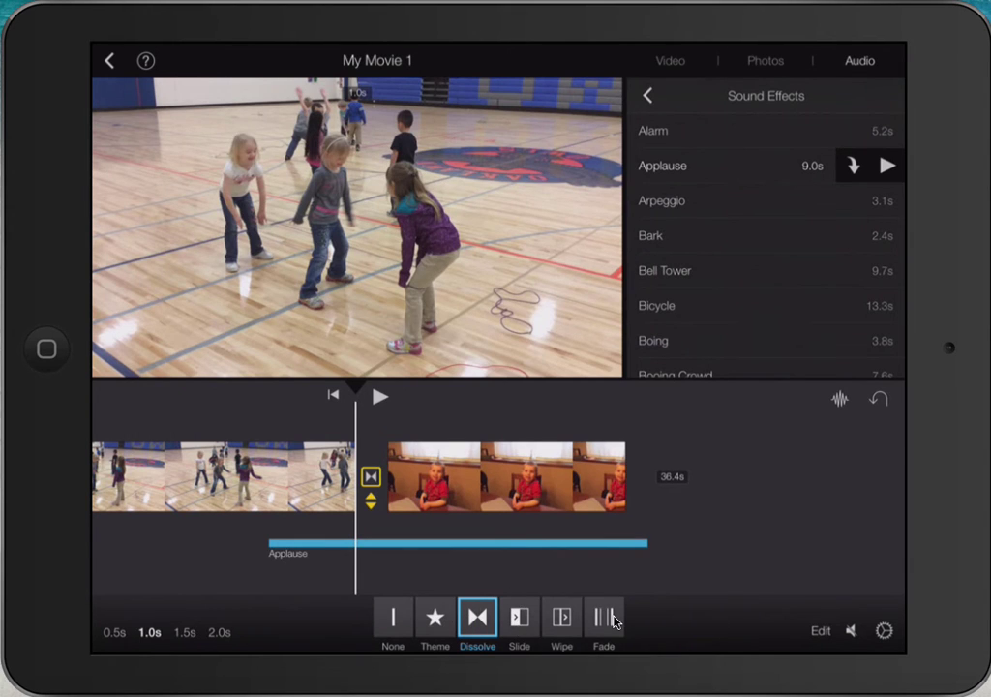
{"action": "left_click", "coordinate": [614, 619]}
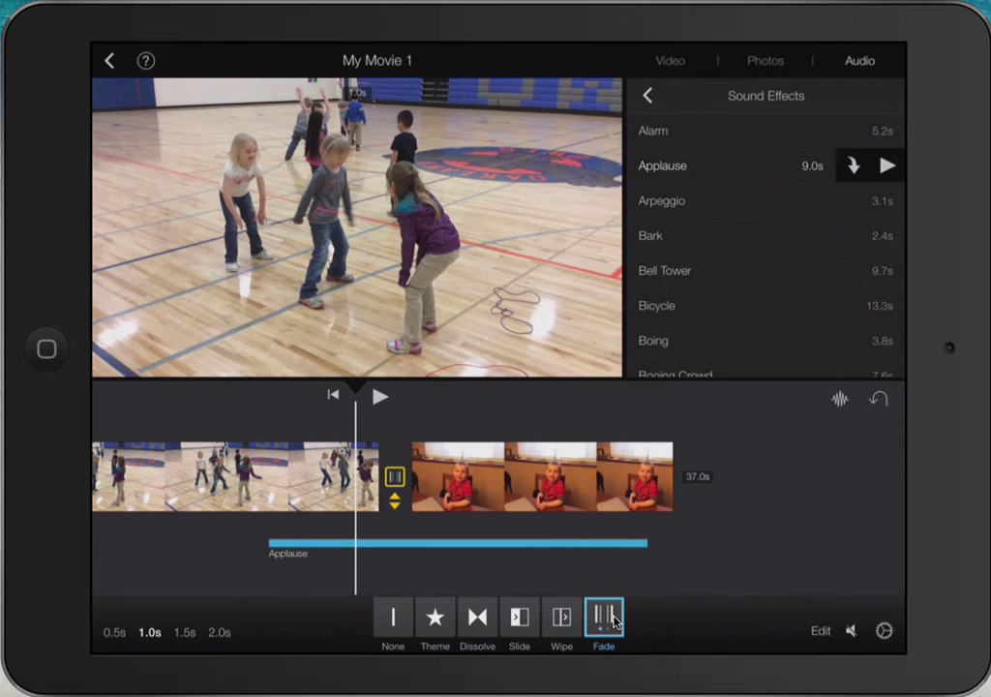
{"action": "left_click", "coordinate": [613, 621]}
{"action": "key", "text": "space"}
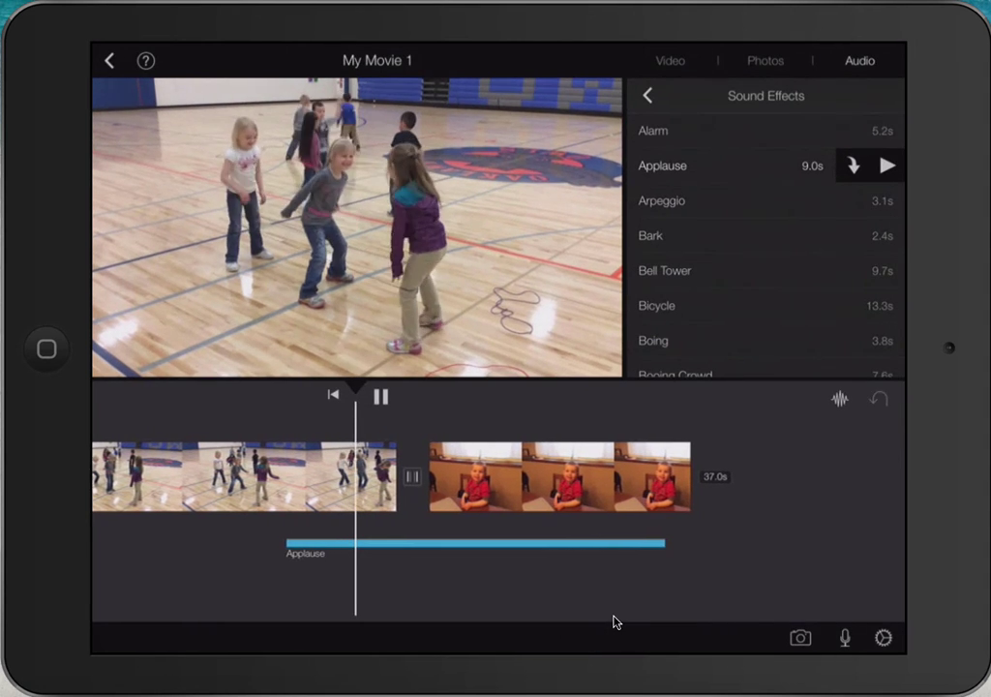
{"action": "key", "text": "space"}
Mute the audio of the first gym clip in the timeline and open the voiceover recorder.
{"action": "scroll", "coordinate": [616, 621], "scroll_direction": "left", "scroll_amount": 15}
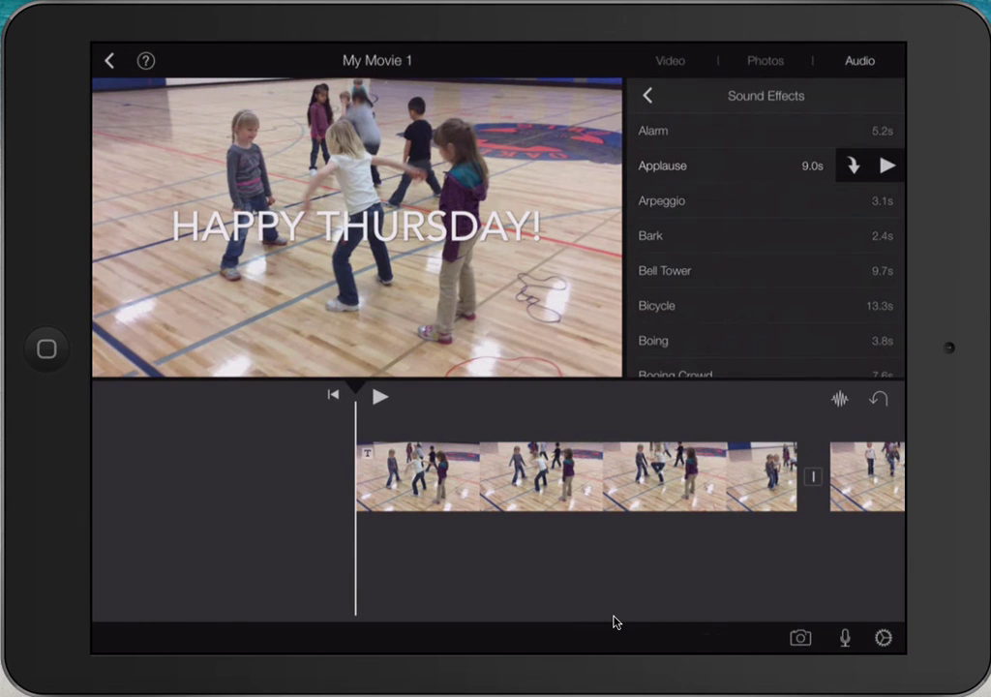
{"action": "left_click", "coordinate": [576, 477]}
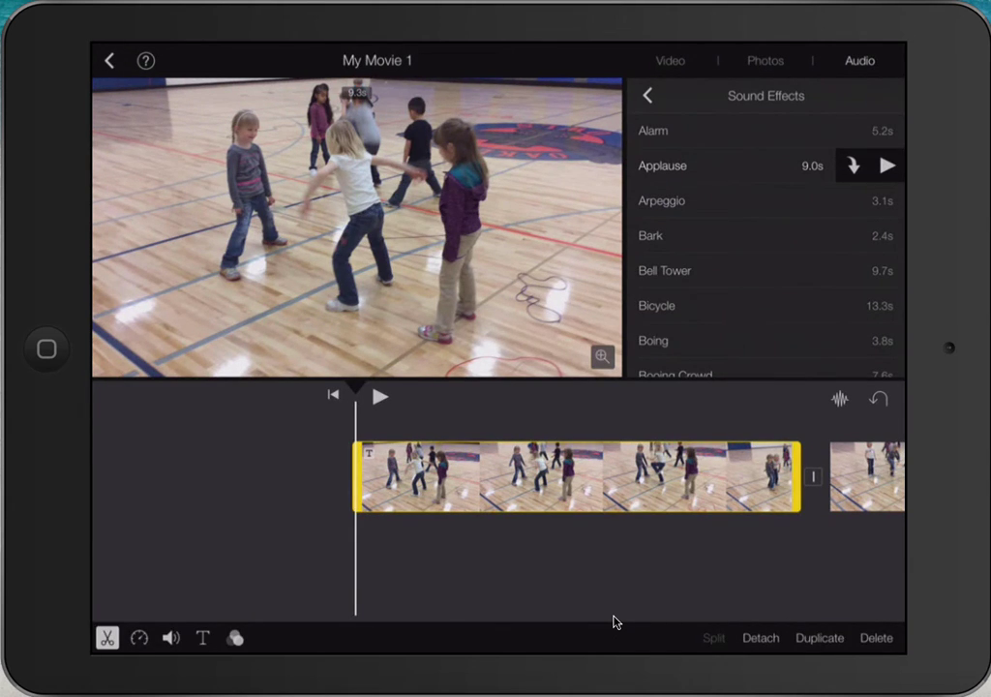
{"action": "left_click", "coordinate": [171, 638]}
{"action": "left_click_drag", "start_coordinate": [611, 638], "coordinate": [462, 638]}
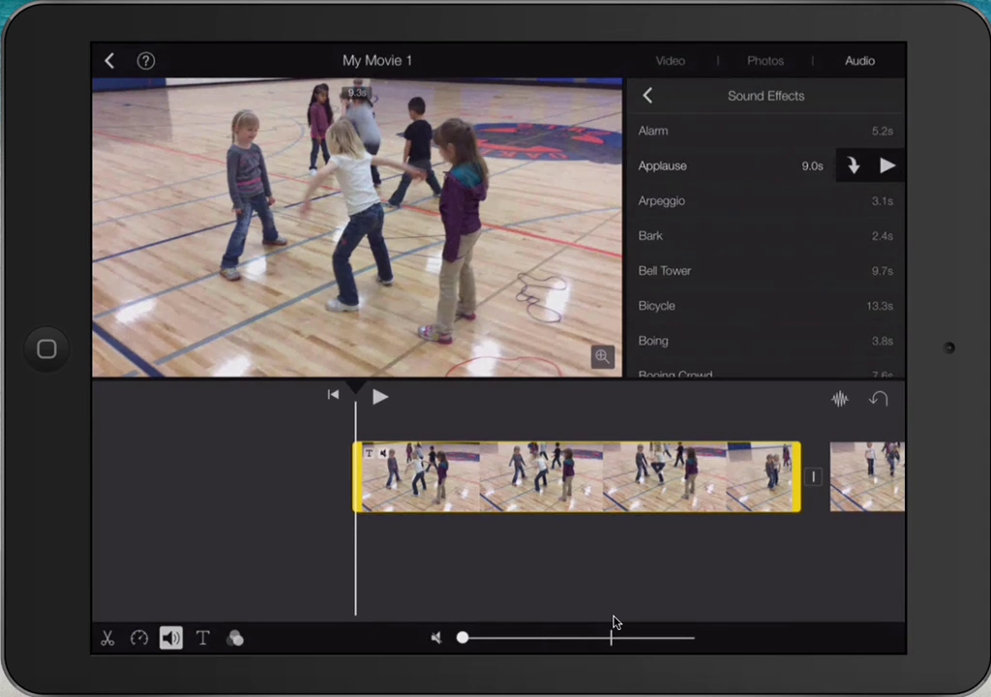
{"action": "left_click", "coordinate": [614, 621]}
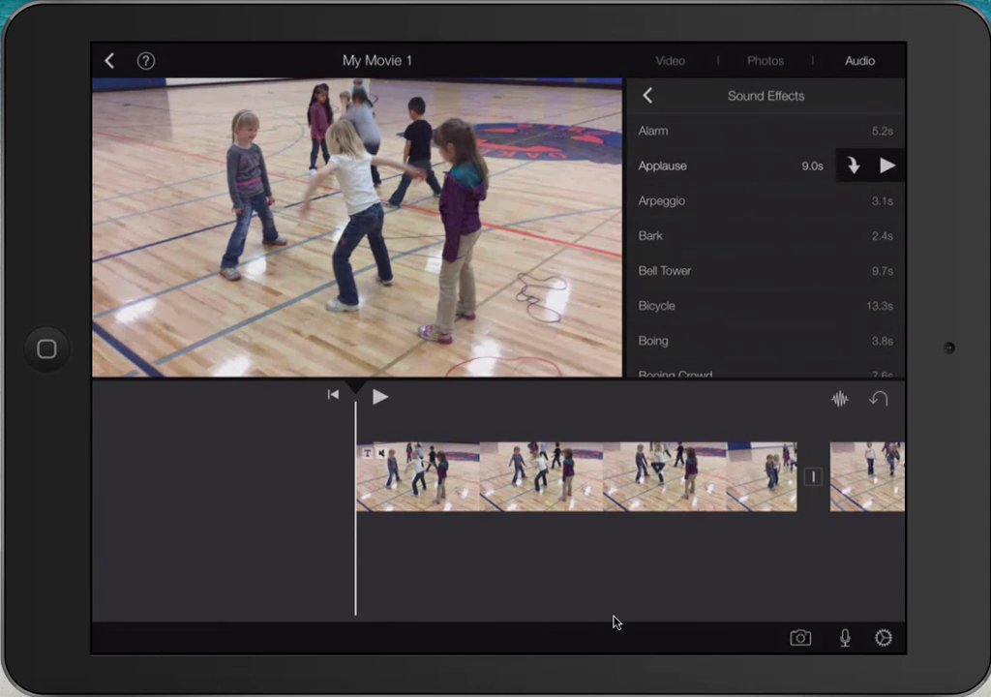
{"action": "left_click", "coordinate": [845, 638]}
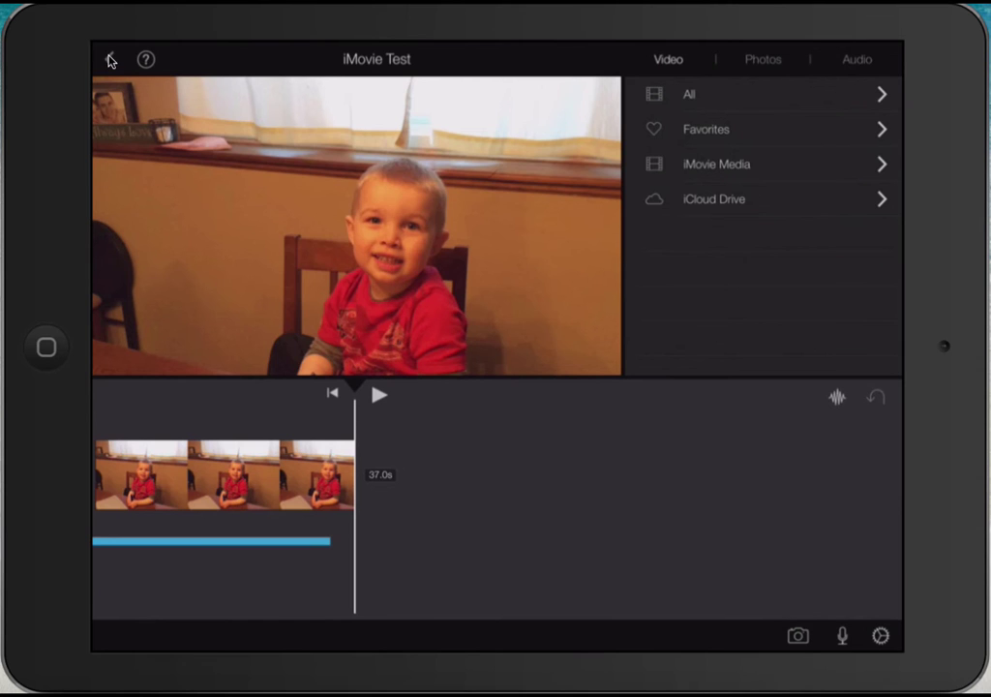
Leave the timeline editor, finish naming the project "iMovie Test" and open its sharing options.
{"action": "left_click", "coordinate": [110, 59]}
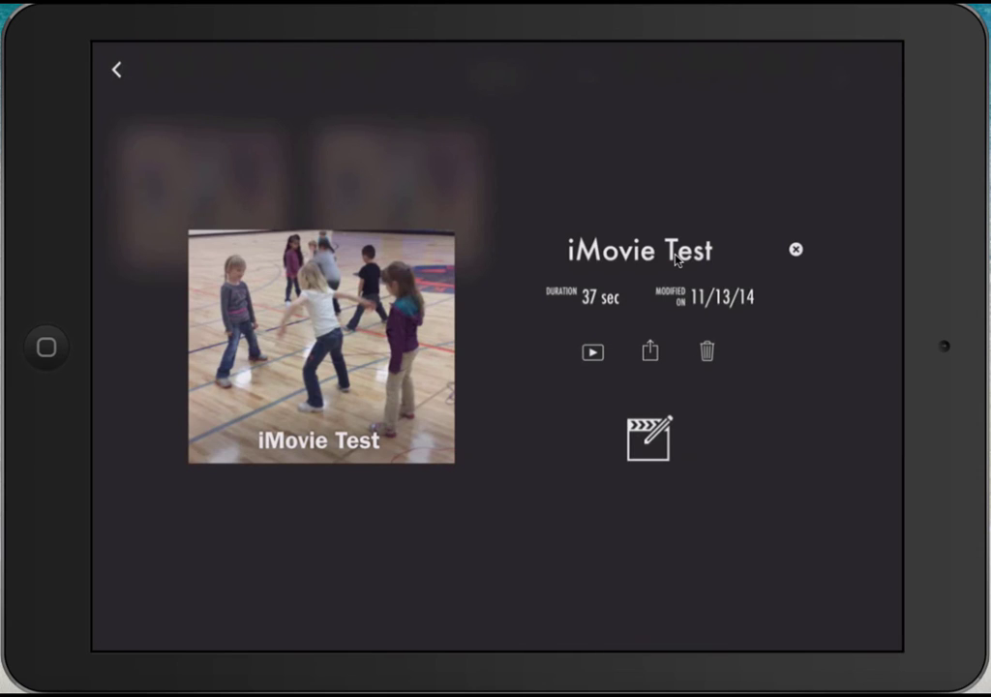
{"action": "key", "text": "Return"}
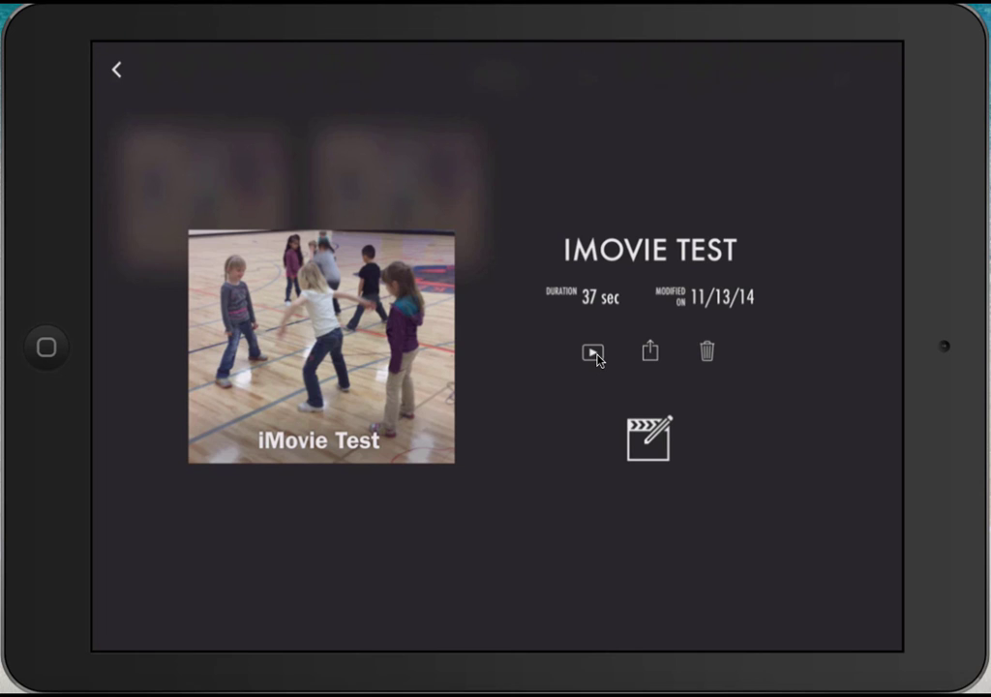
{"action": "left_click", "coordinate": [651, 354]}
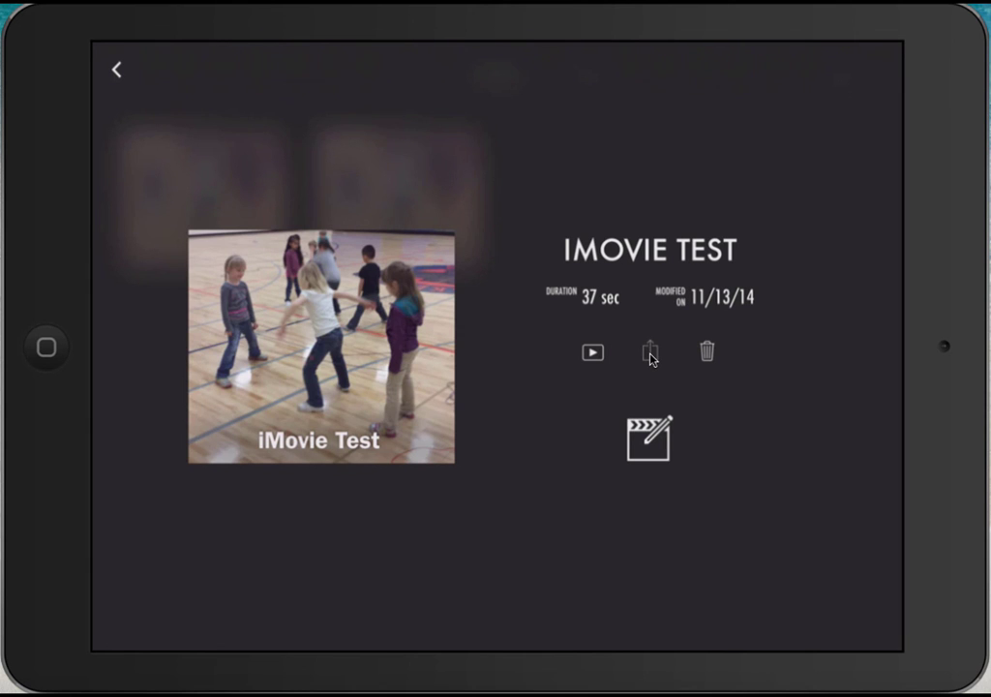